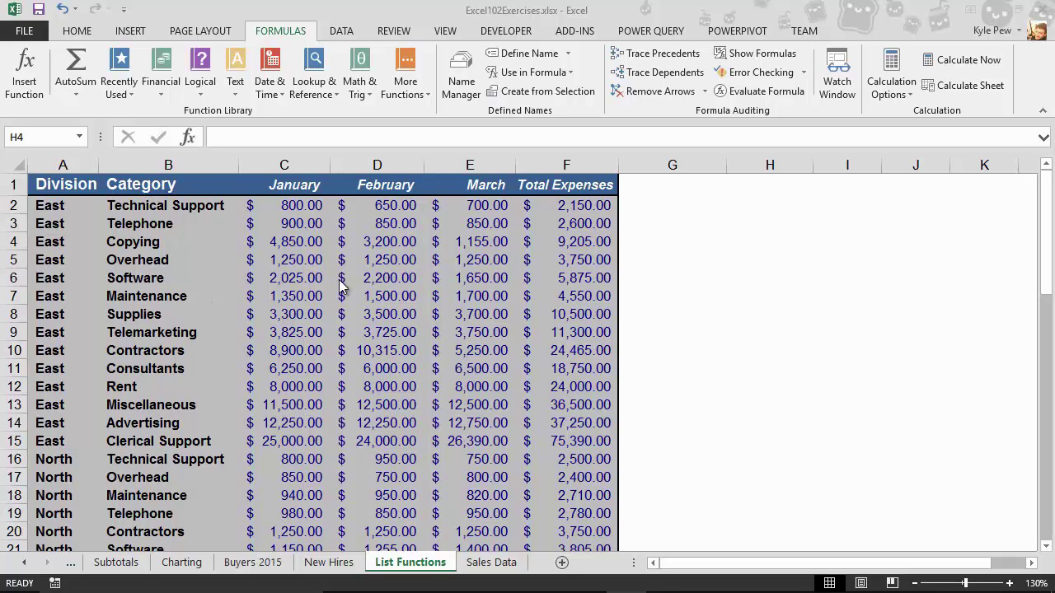
# Enter the criteria heading Category in H3 and the value Supplies below it in H4
pyautogui.click(762, 215)
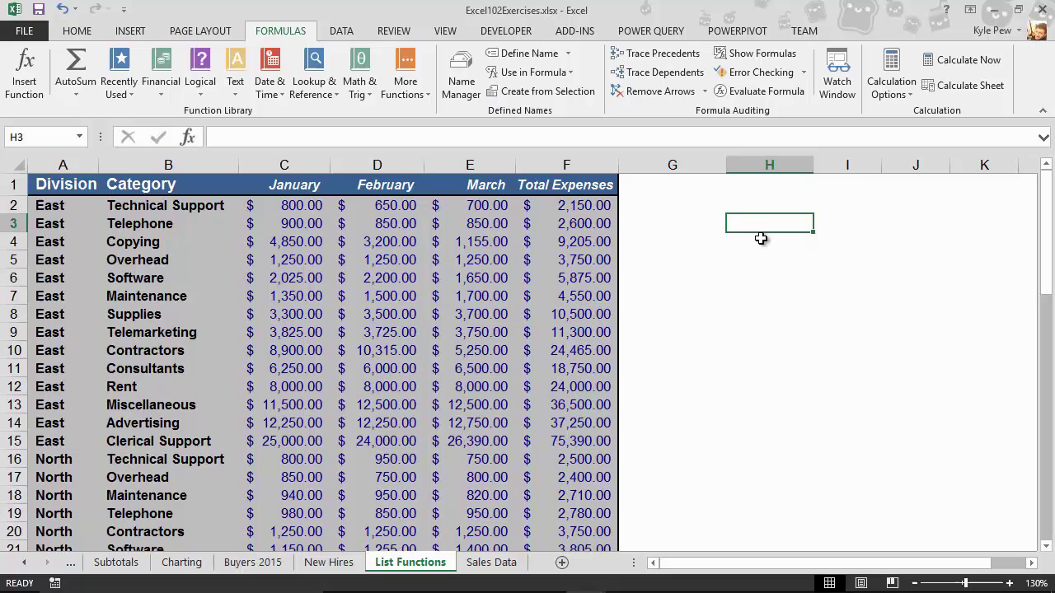
pyautogui.write('Cate')
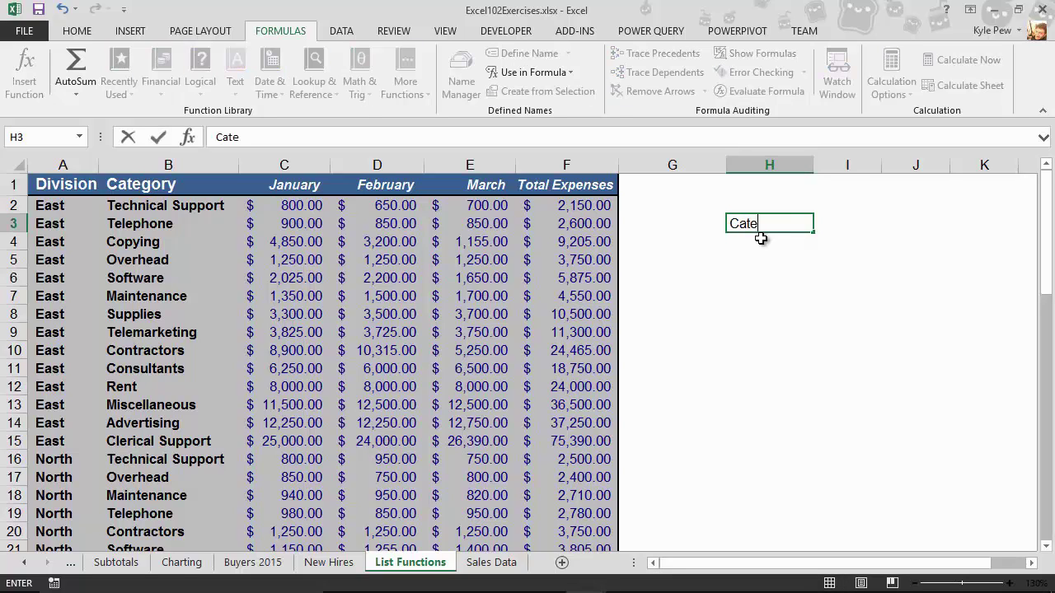
pyautogui.write('gory')
pyautogui.press('Return')
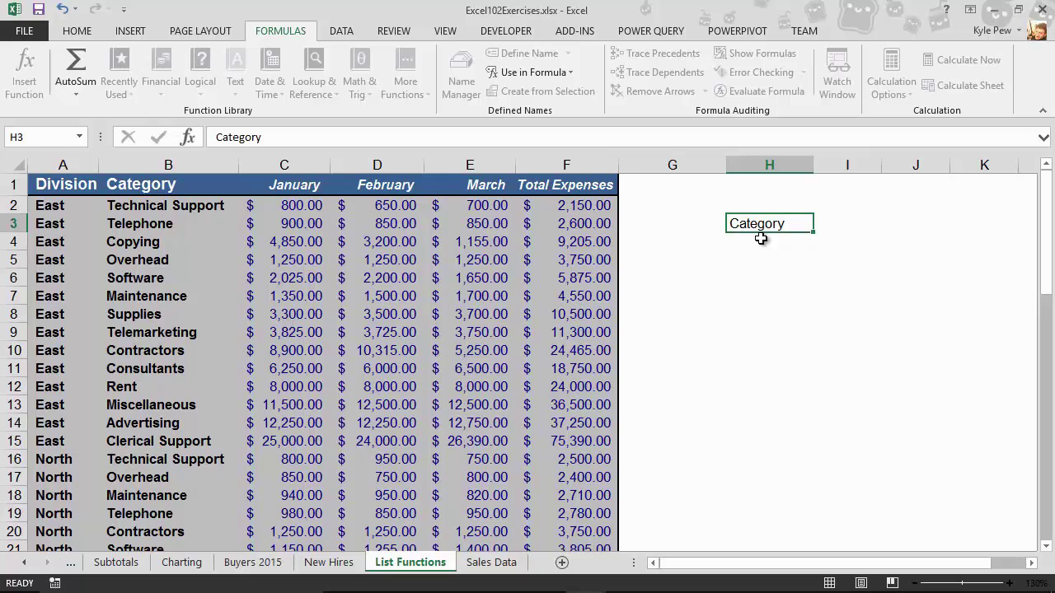
pyautogui.write('Suppl')
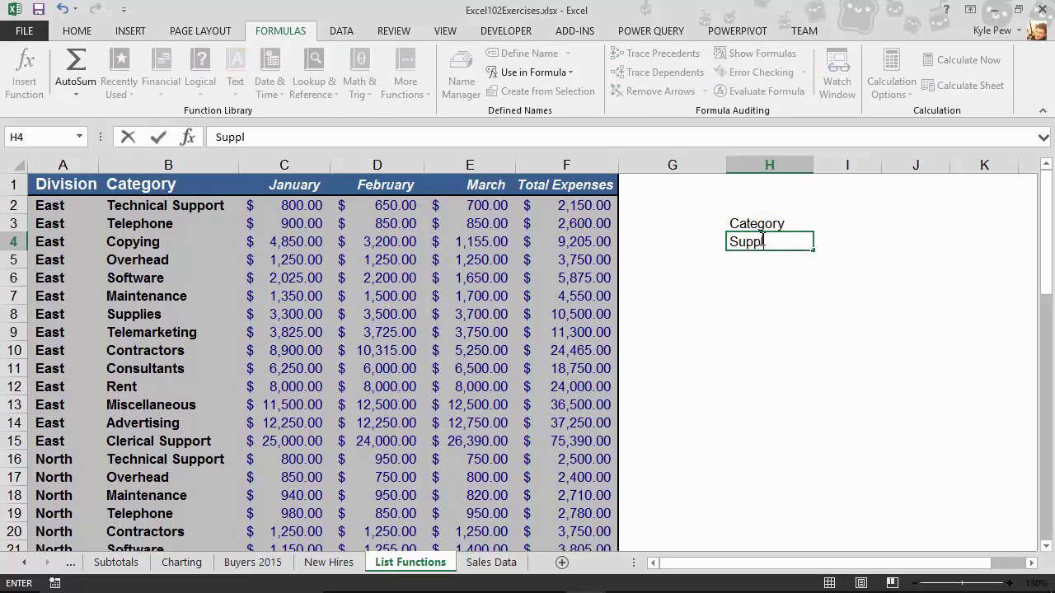
pyautogui.write('ies')
pyautogui.press('Return')
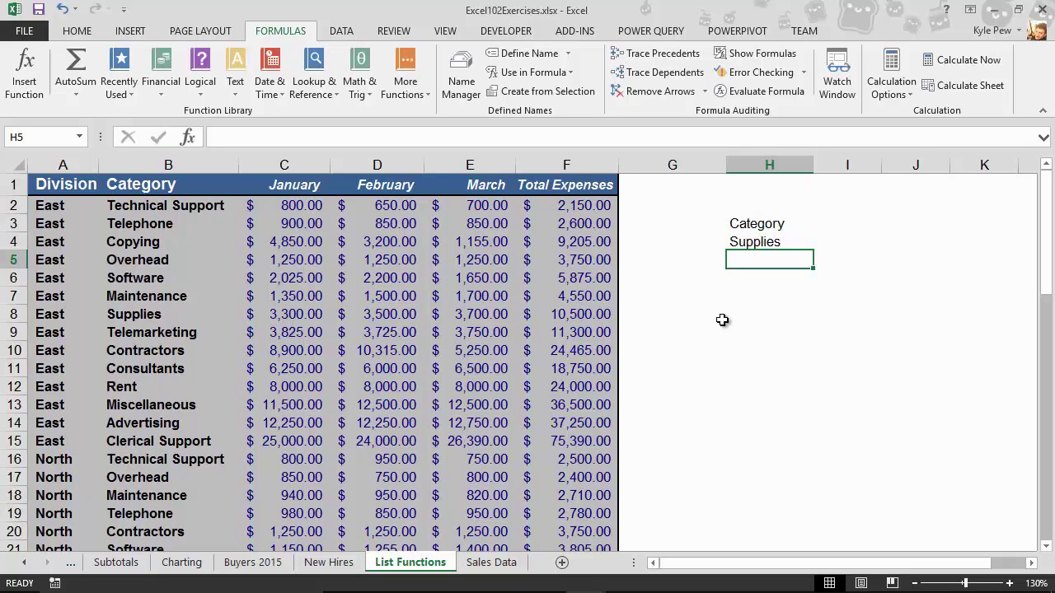
pyautogui.click(740, 231)
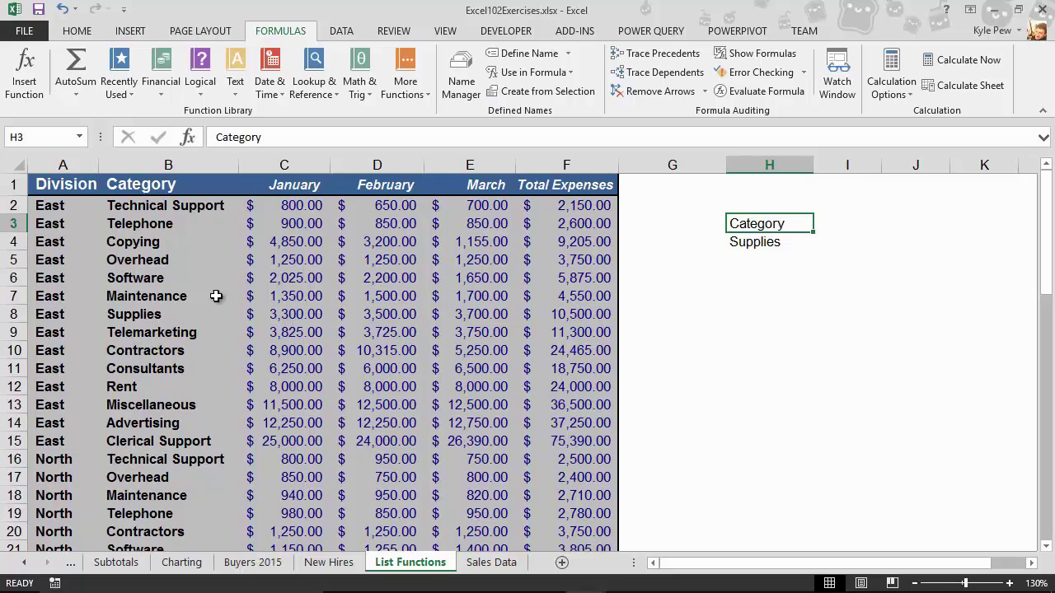
# Make the Category heading in H3 bold with a bottom border
pyautogui.click(93, 37)
pyautogui.click(83, 85)
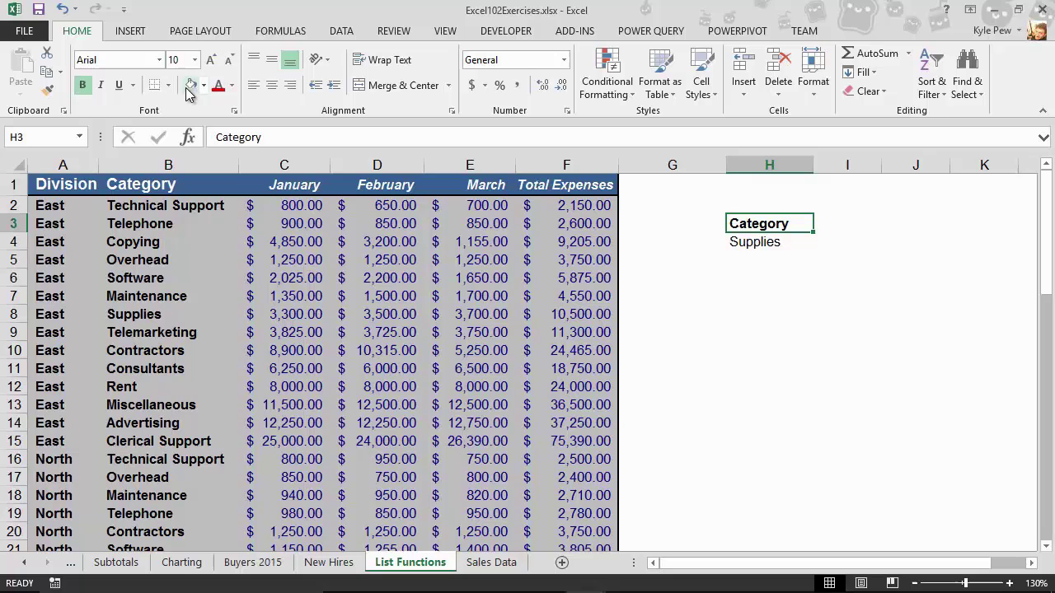
pyautogui.click(154, 85)
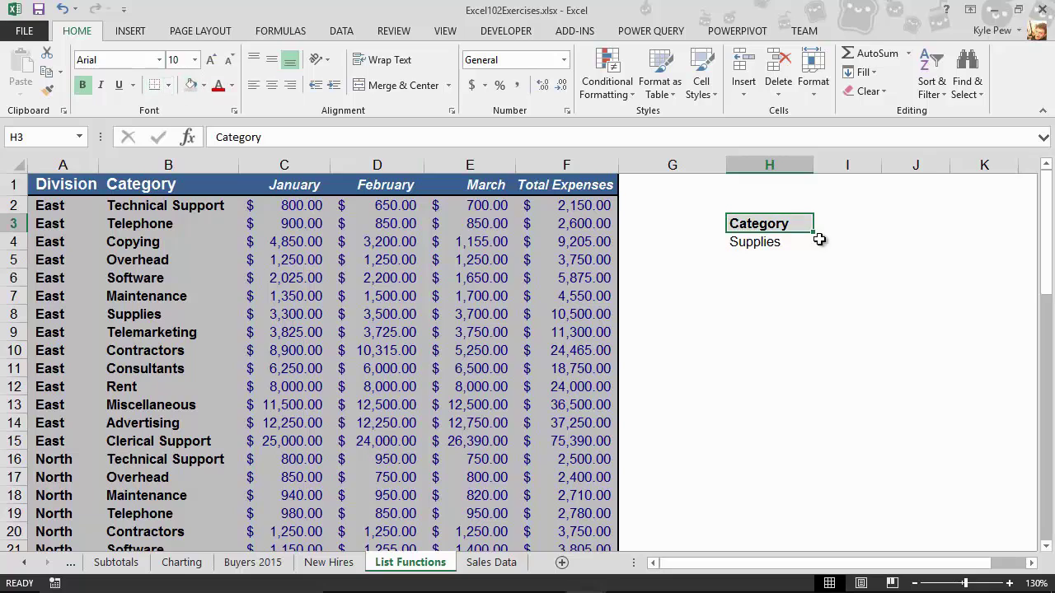
pyautogui.click(765, 259)
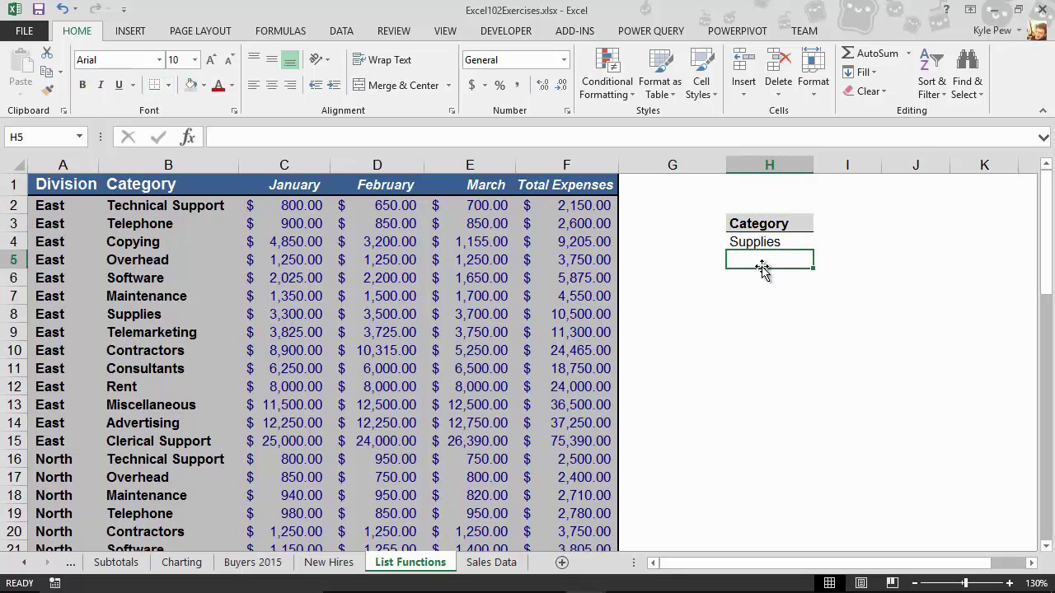
# Add a Total Expense heading in I3 with the Category format, and autofit column I
pyautogui.click(850, 224)
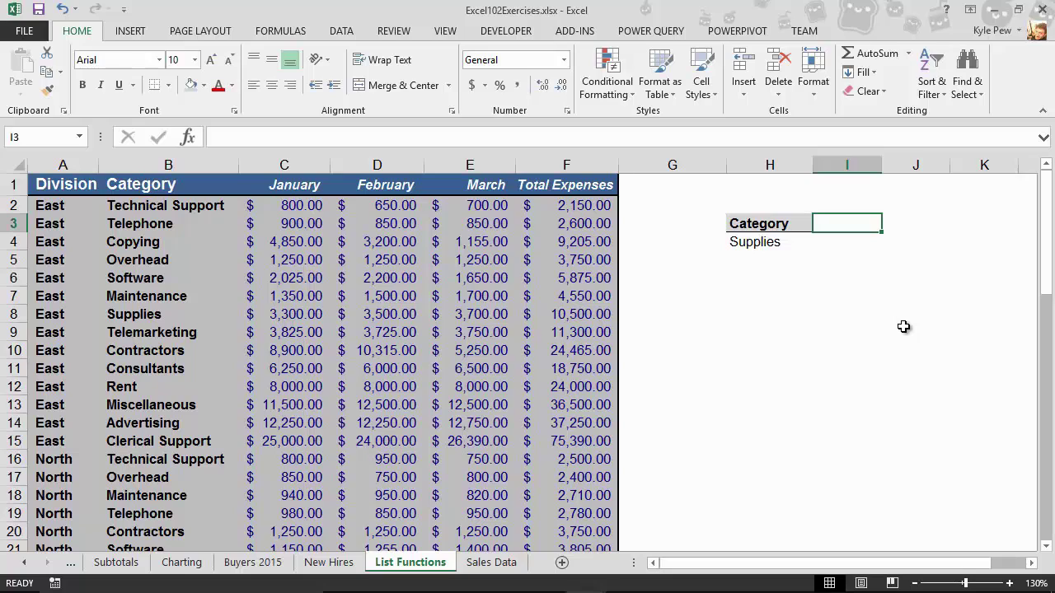
pyautogui.write('To')
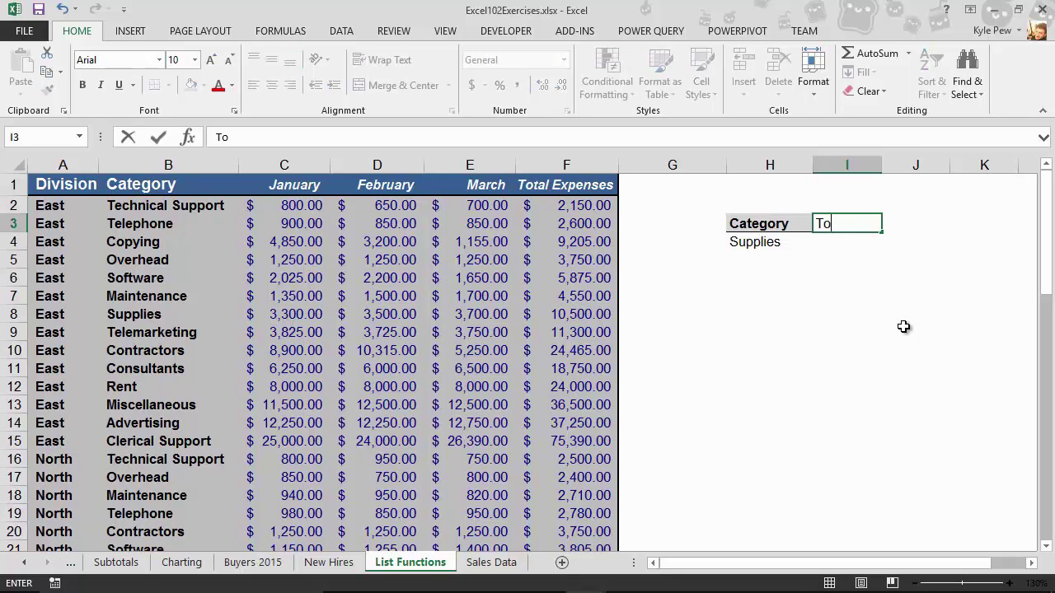
pyautogui.write('tal Ex')
pyautogui.write('pense')
pyautogui.press('Return')
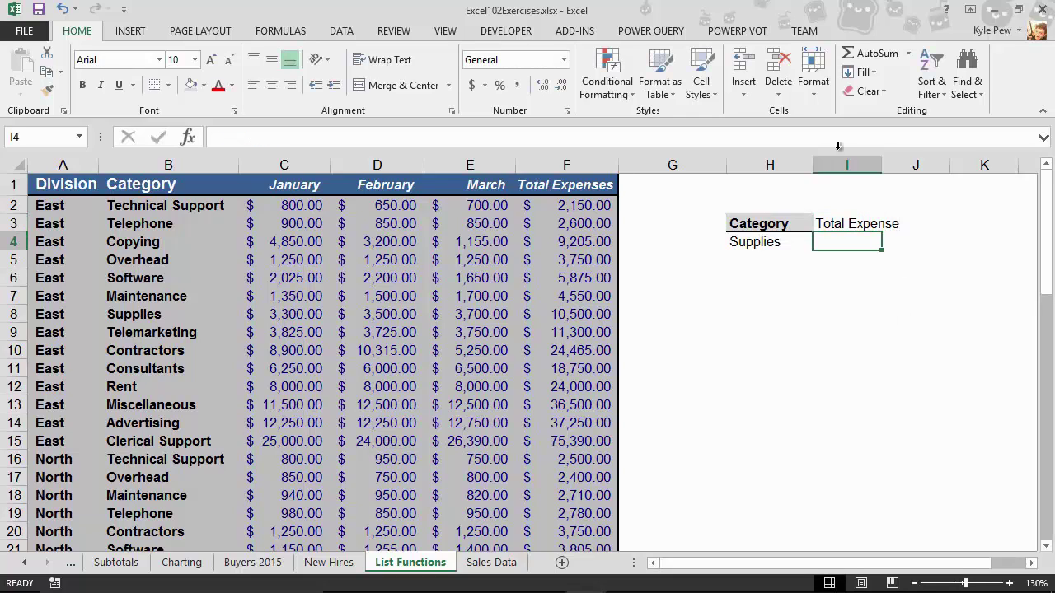
pyautogui.click(787, 222)
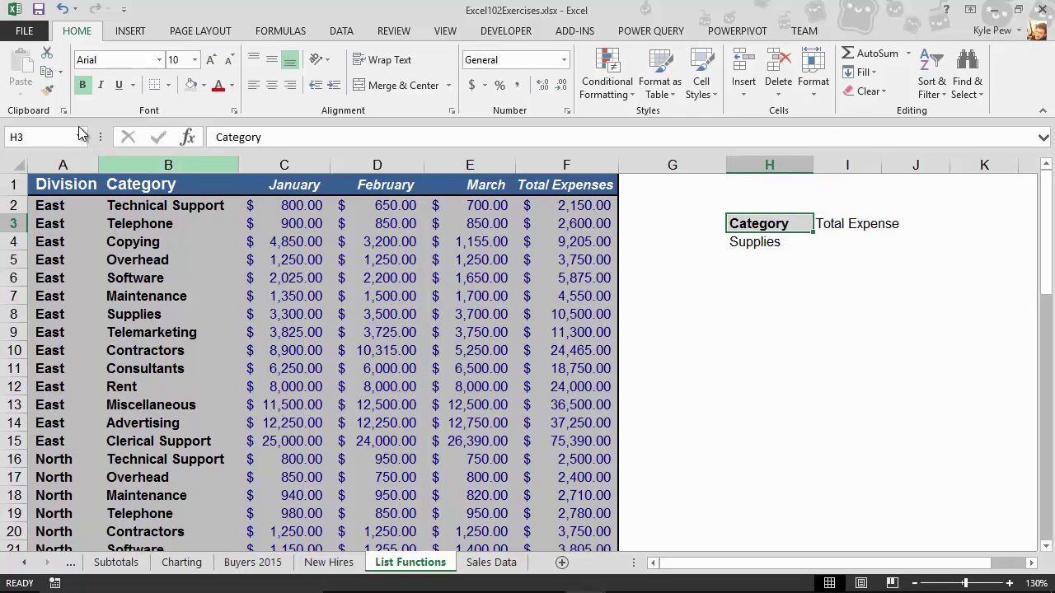
pyautogui.click(47, 91)
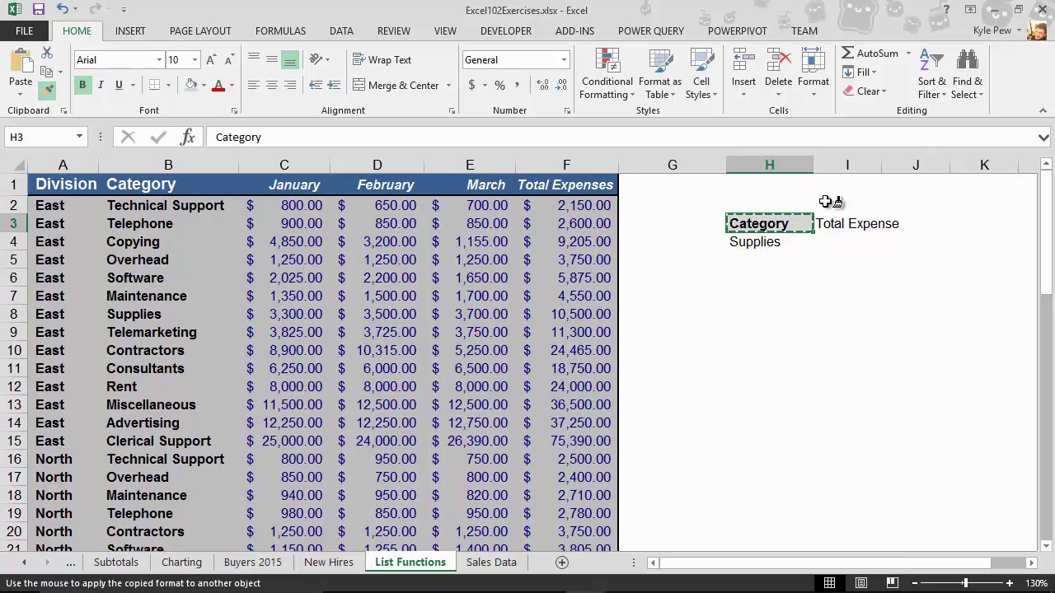
pyautogui.click(849, 223)
pyautogui.click(844, 243)
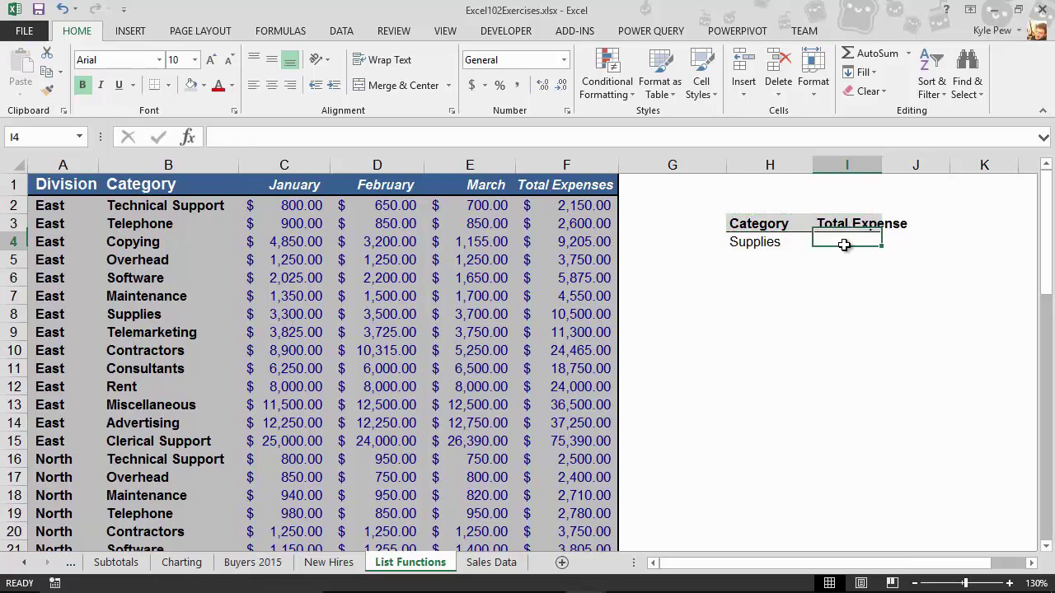
pyautogui.doubleClick(881, 165)
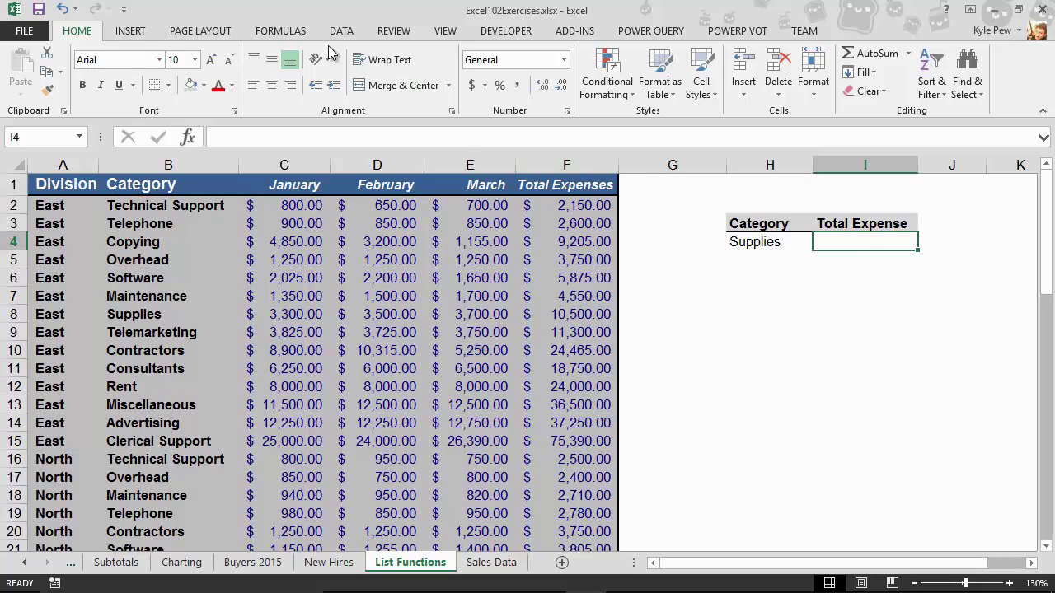
# Search Insert Function for 'dsum' and insert the DSUM function into I4
pyautogui.click(295, 37)
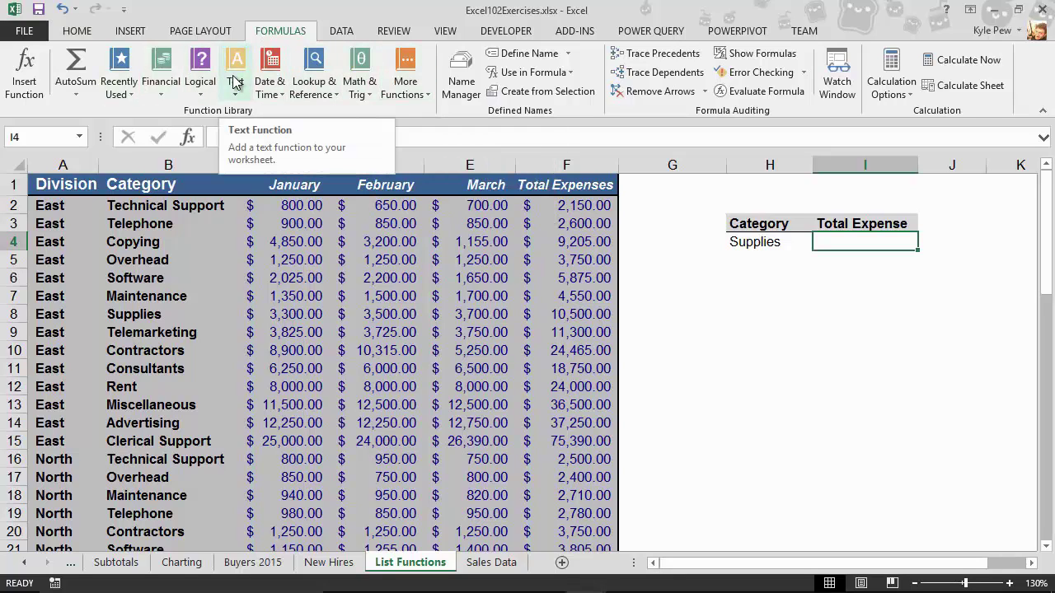
pyautogui.click(18, 72)
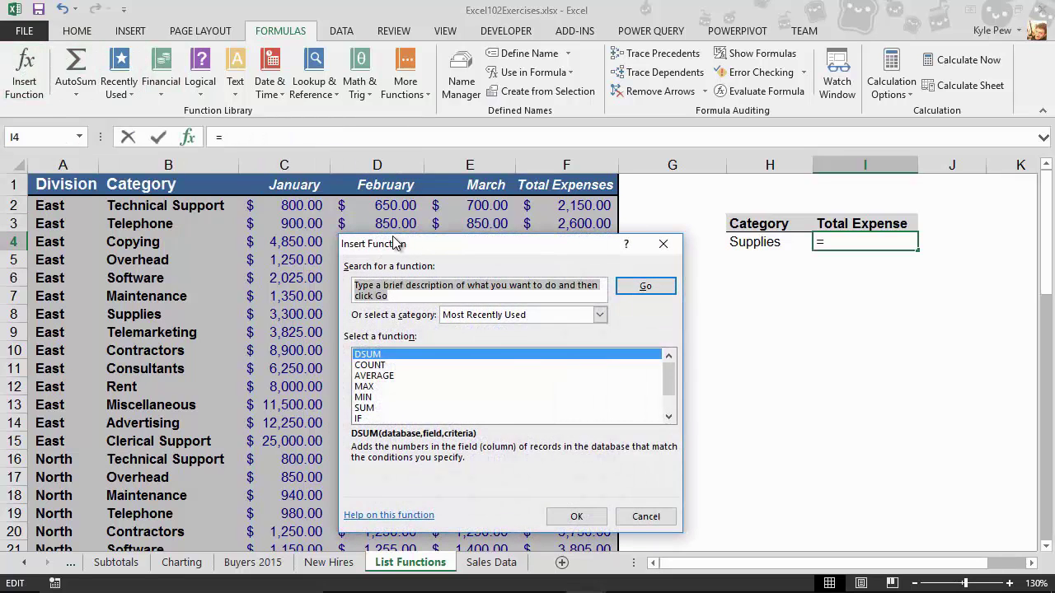
pyautogui.moveTo(401, 242); pyautogui.dragTo(226, 171)
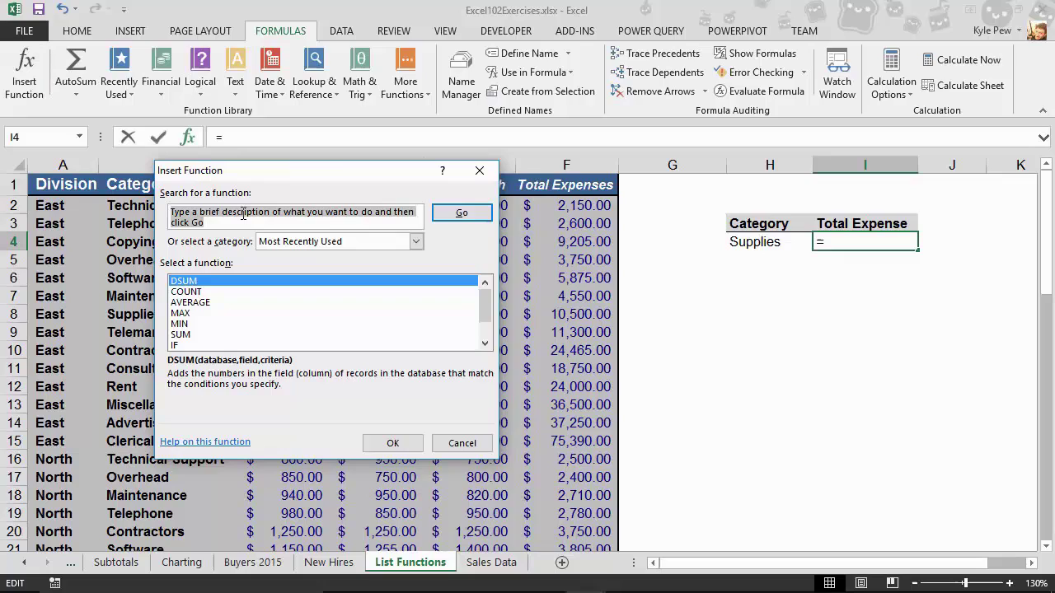
pyautogui.write('d')
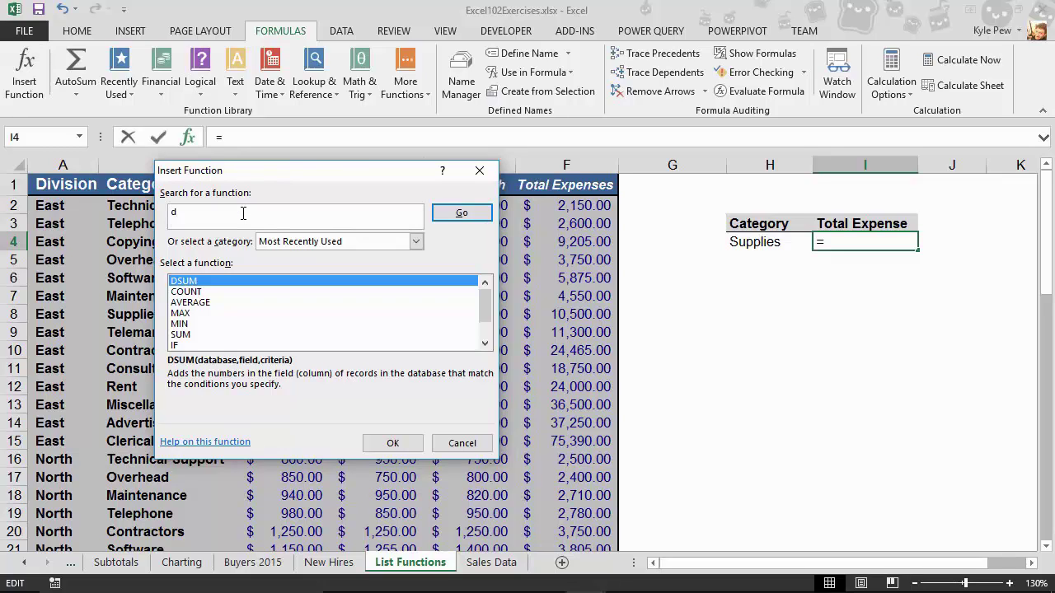
pyautogui.write('sum')
pyautogui.click(461, 212)
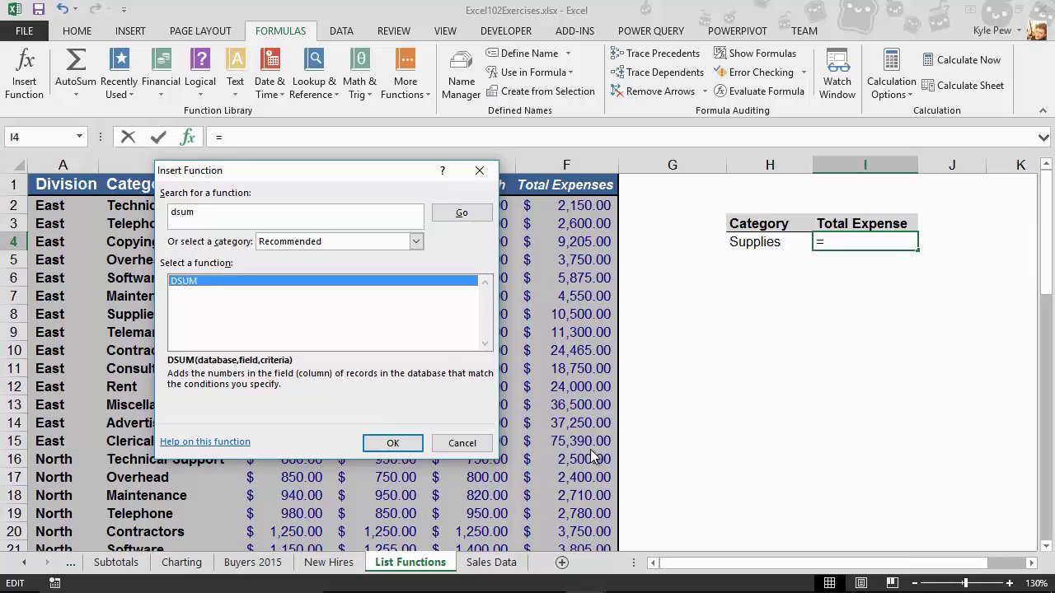
pyautogui.moveTo(272, 170); pyautogui.dragTo(365, 164)
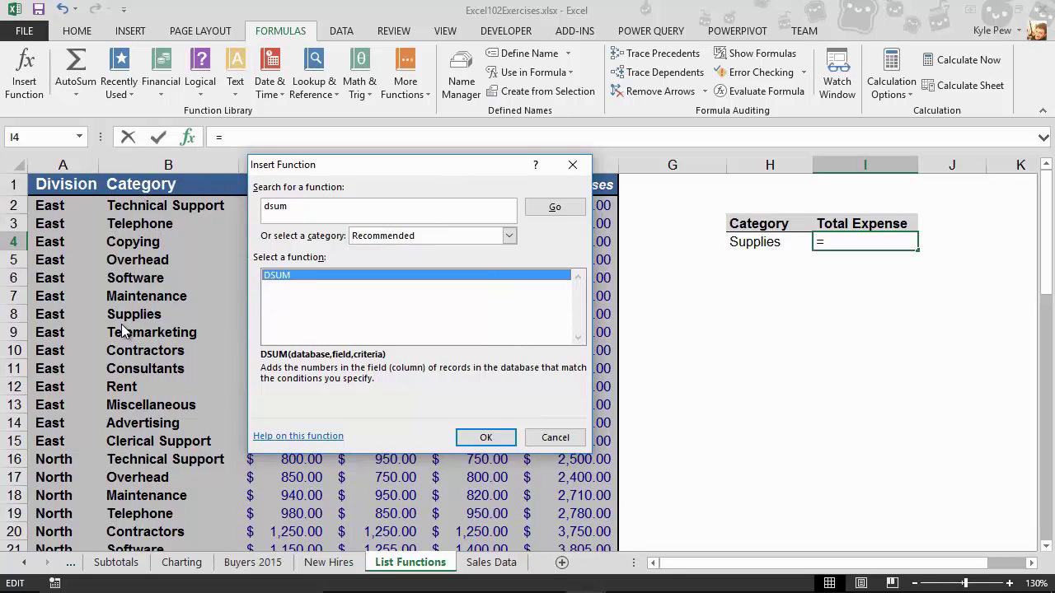
pyautogui.click(477, 432)
# Select the whole expense list A1:F59 as the DSUM database range
pyautogui.moveTo(437, 203); pyautogui.dragTo(520, 271)
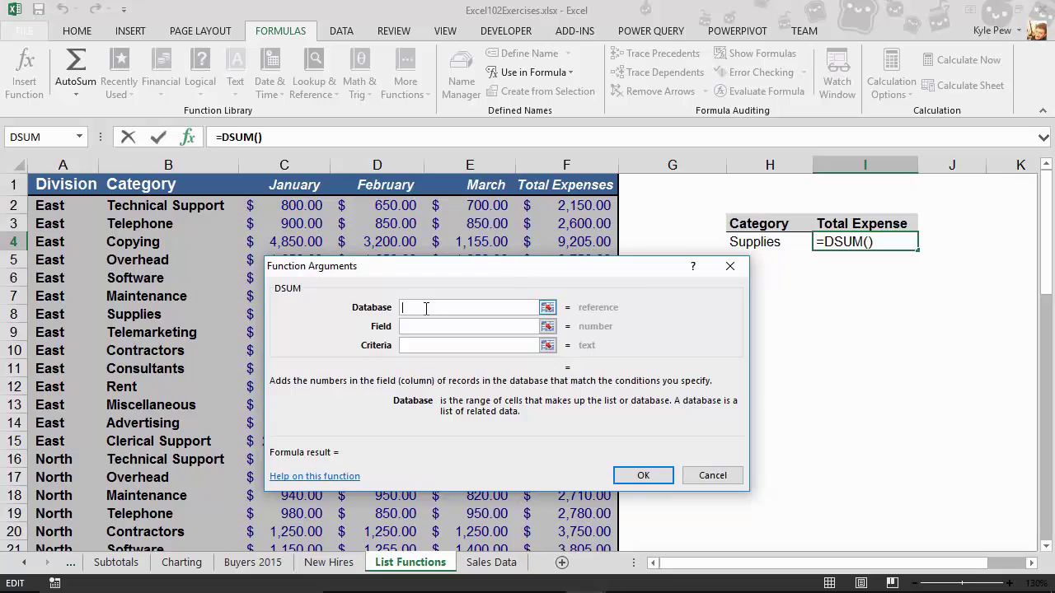
pyautogui.click(55, 187)
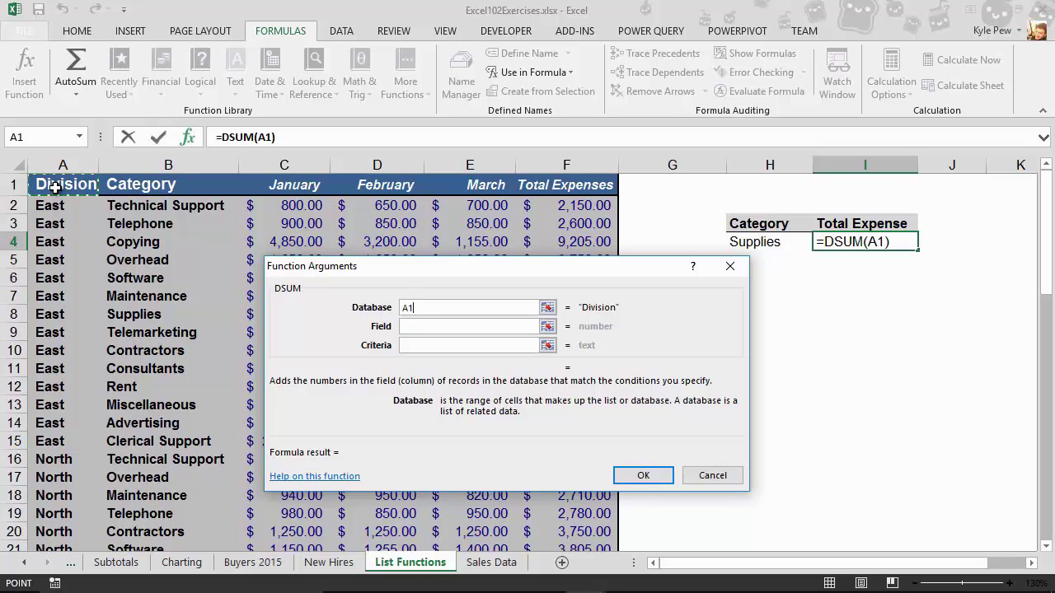
pyautogui.hotkey('ctrl', 'shift', 'Down')
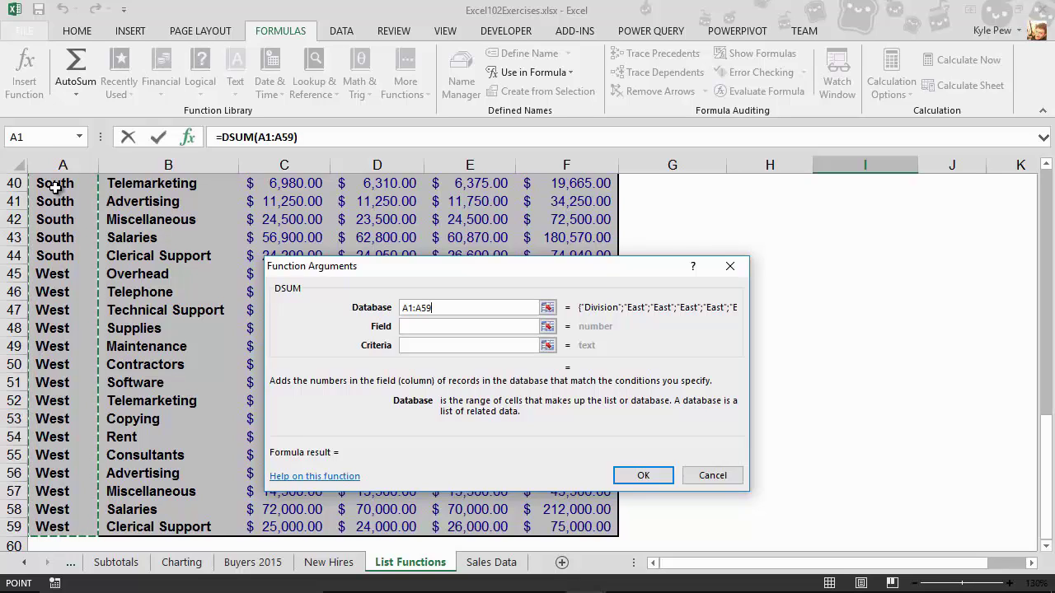
pyautogui.hotkey('ctrl', 'shift', 'Right')
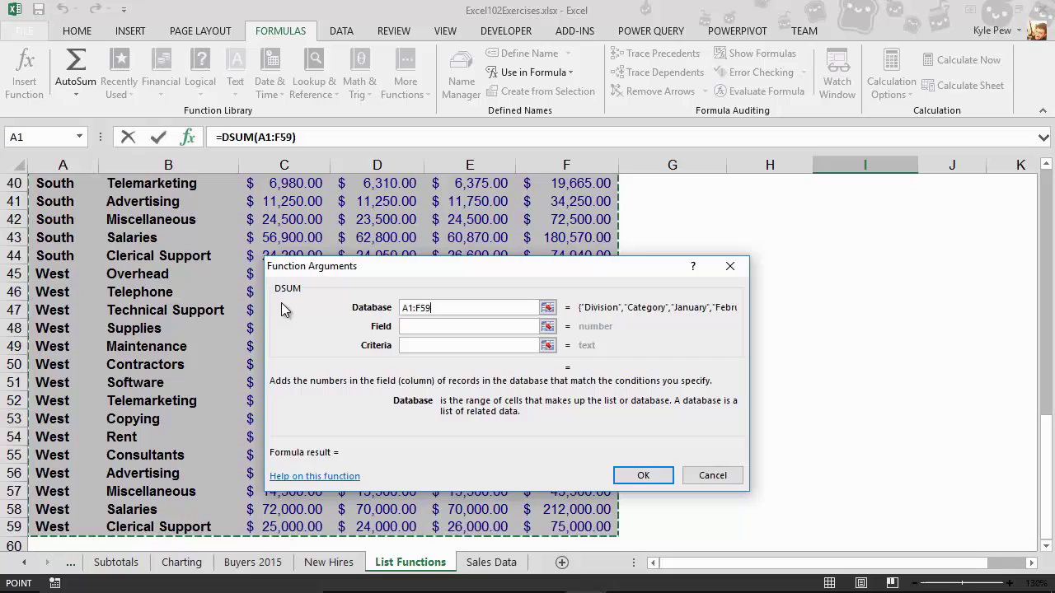
pyautogui.click(410, 327)
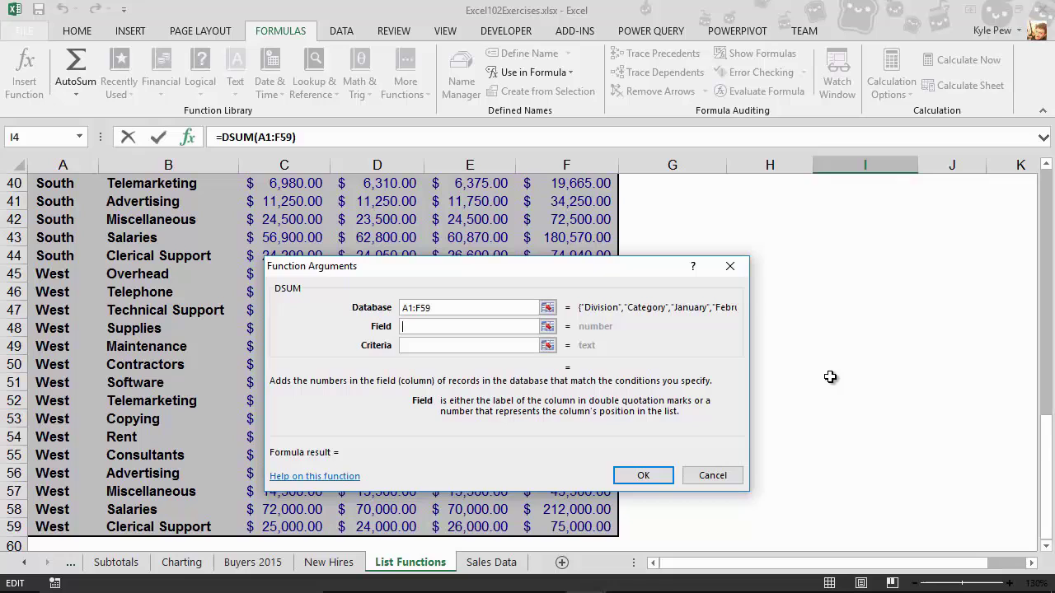
# Set the DSUM field to F1 and criteria to H3:H4, returning 25275
pyautogui.moveTo(1045, 458); pyautogui.dragTo(1046, 182)
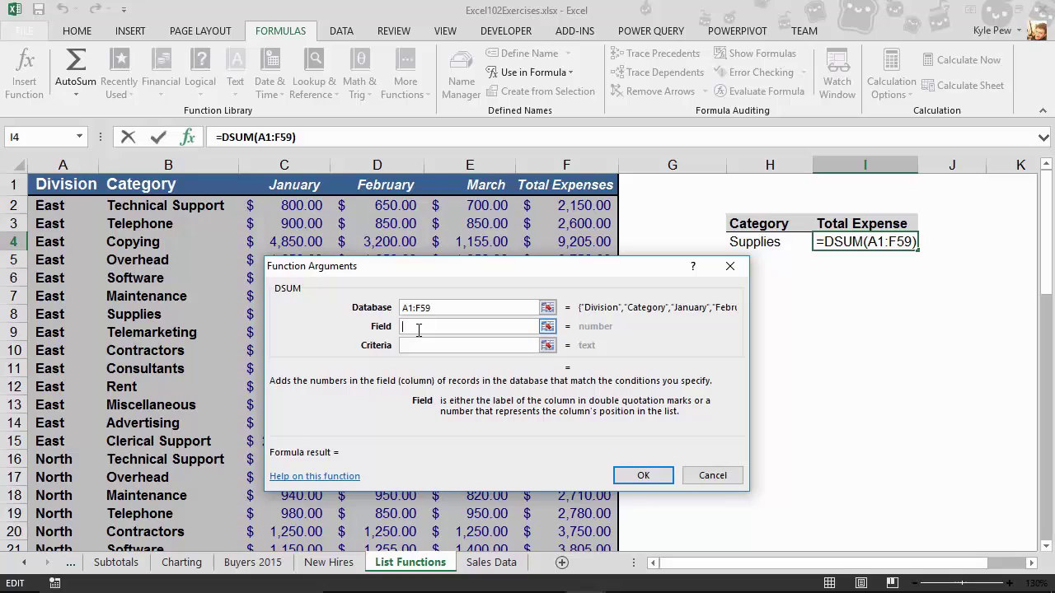
pyautogui.click(561, 186)
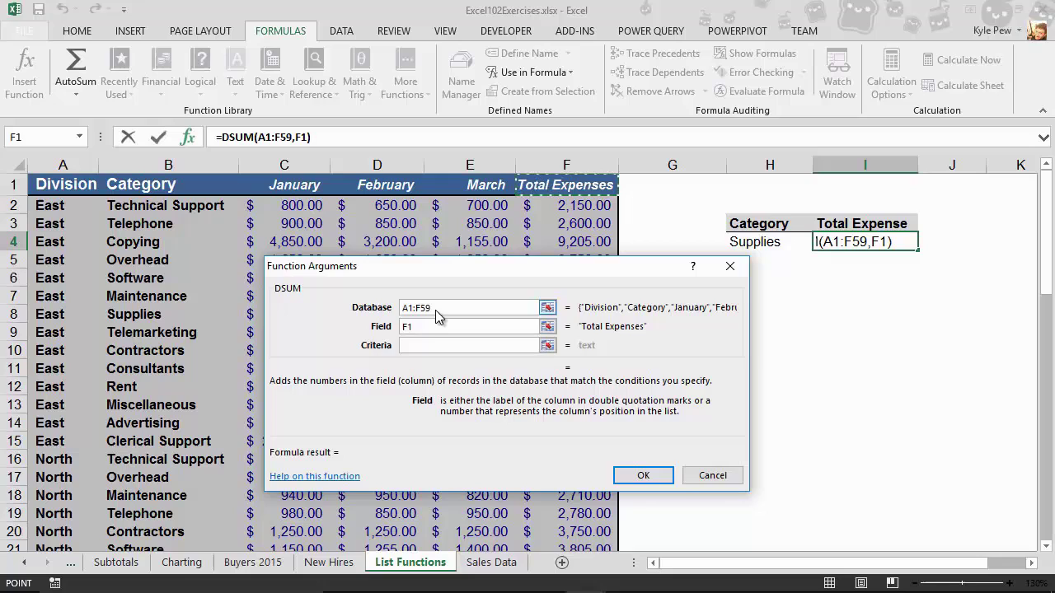
pyautogui.click(410, 346)
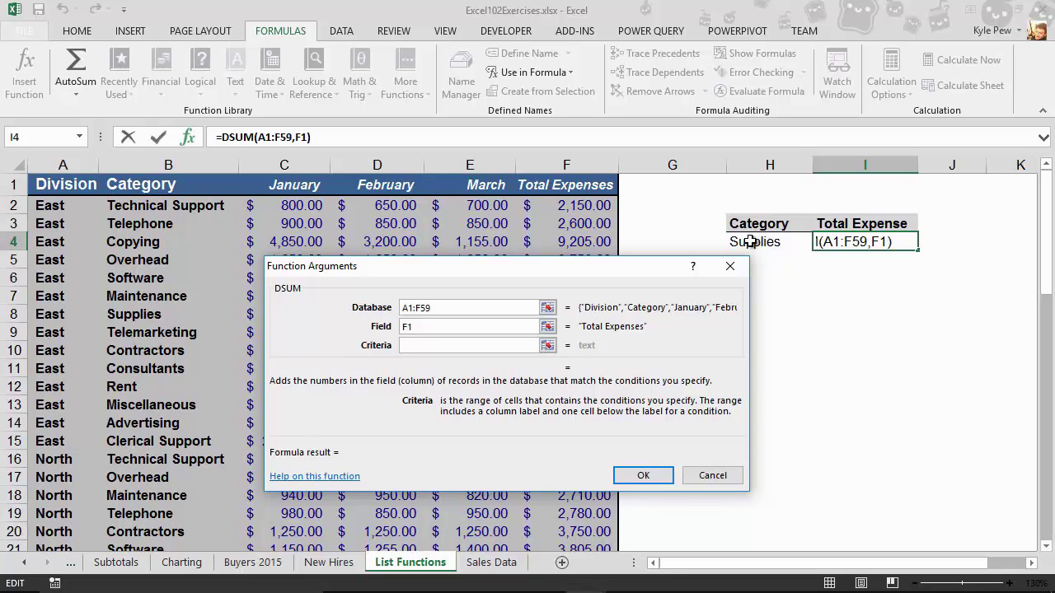
pyautogui.moveTo(651, 268); pyautogui.dragTo(621, 270)
pyautogui.click(391, 347)
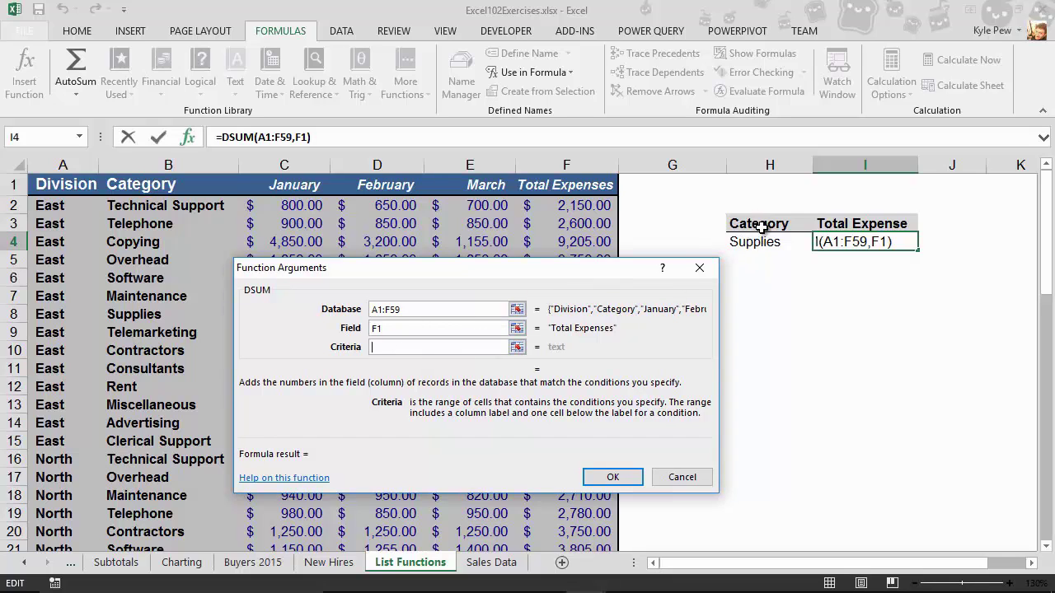
pyautogui.moveTo(758, 225); pyautogui.dragTo(752, 242)
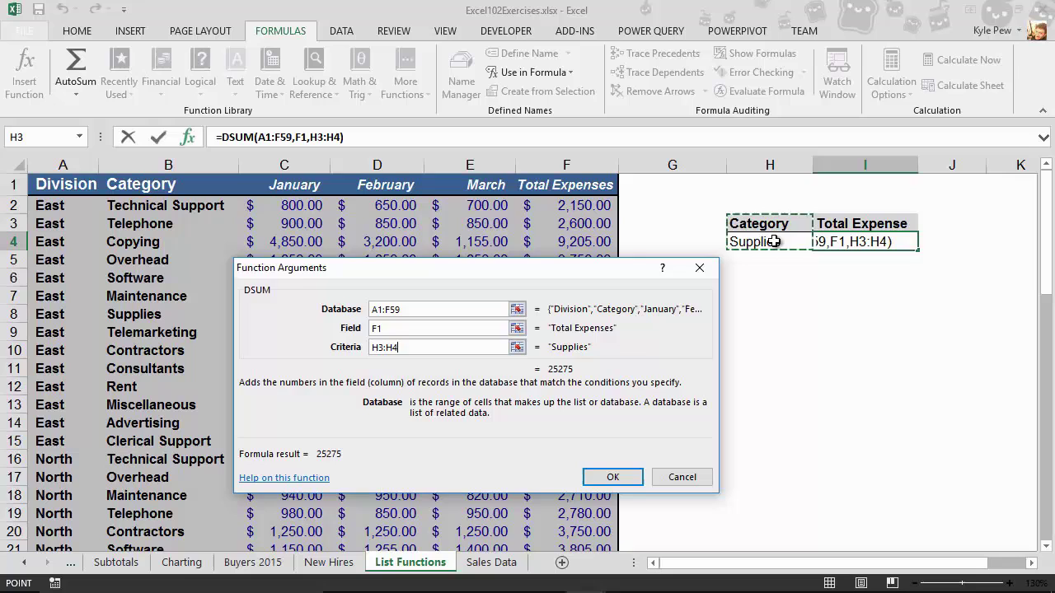
pyautogui.click(618, 477)
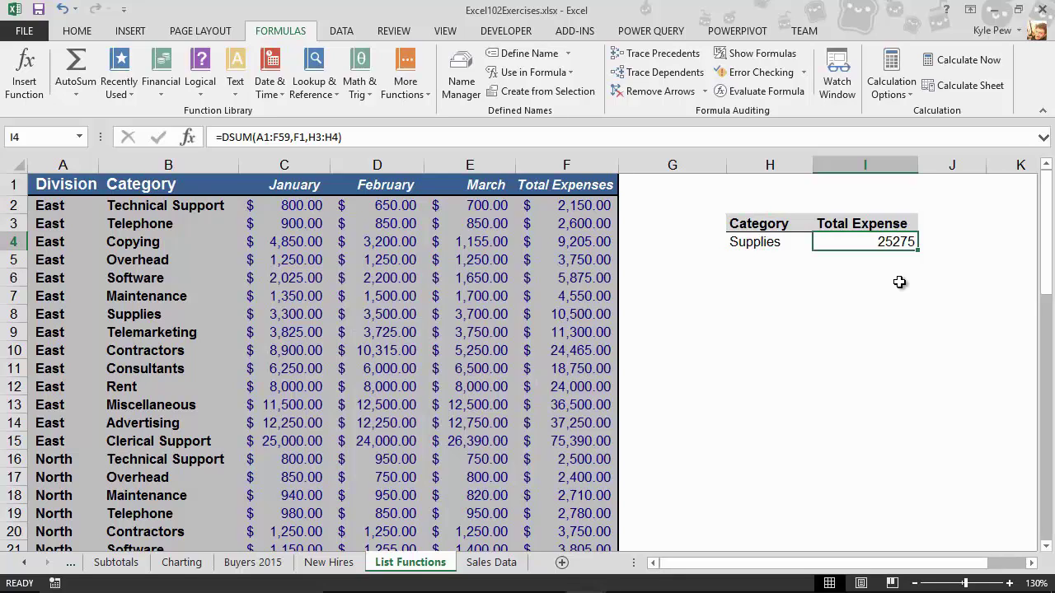
# Replace Supplies with Software in H4, updating the DSUM result to 17215
pyautogui.click(738, 247)
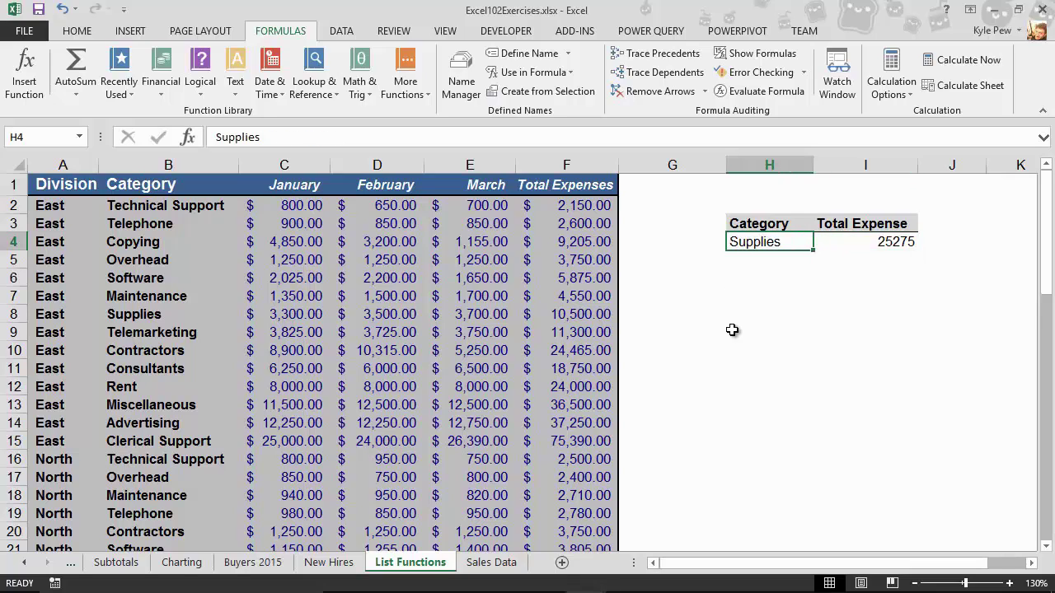
pyautogui.write('So')
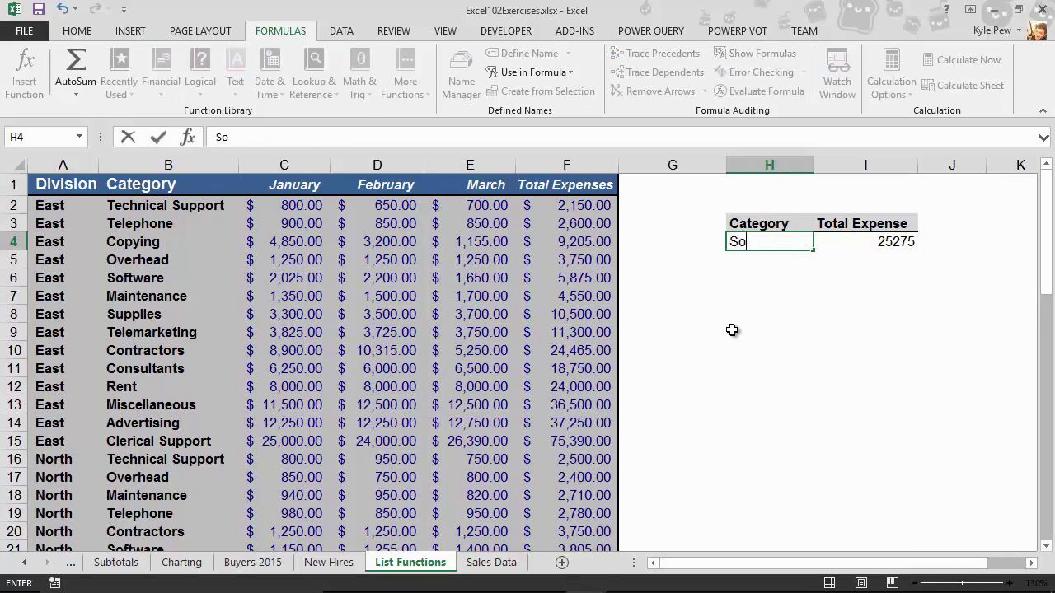
pyautogui.write('ftware')
pyautogui.press('Return')
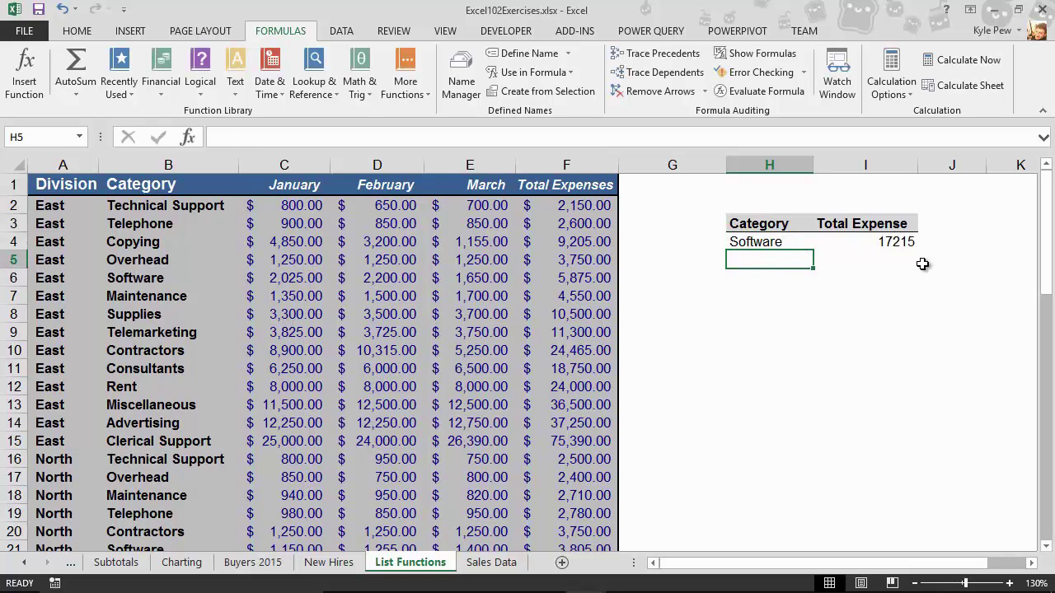